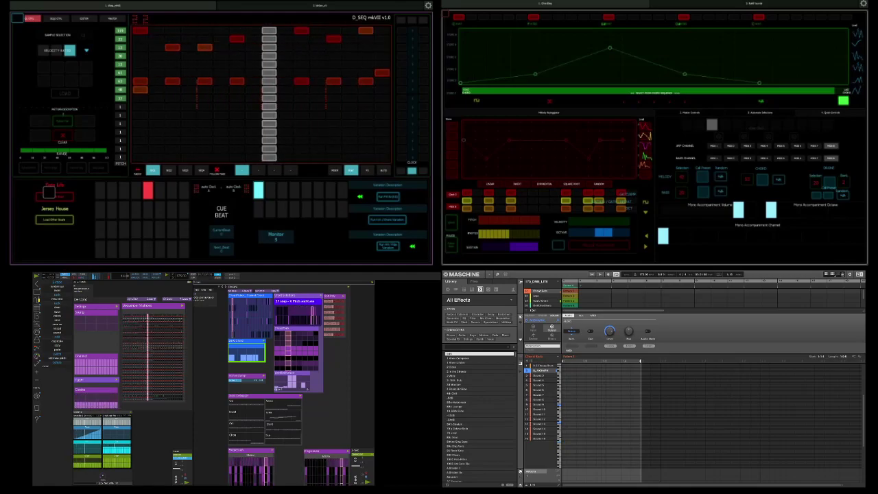
# Open the breakbeat slicer page and swap the mono accompaniment controls for the blue melody generator
pyautogui.click(335, 171)
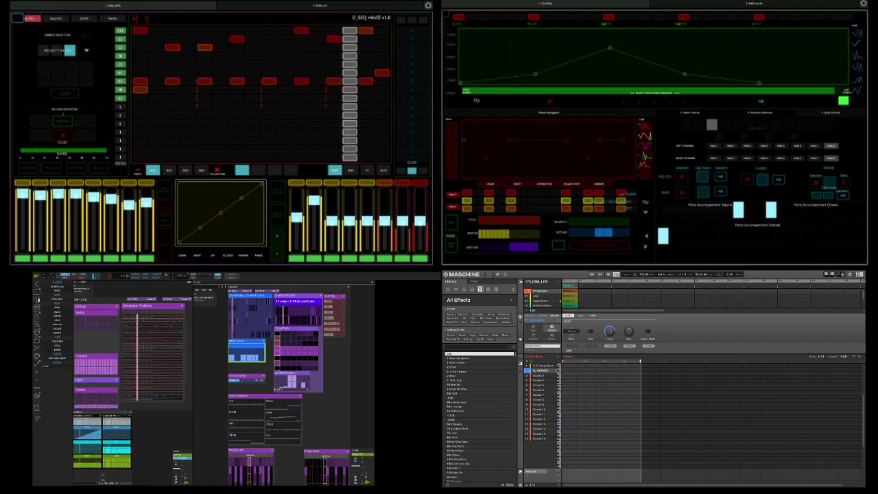
pyautogui.click(320, 6)
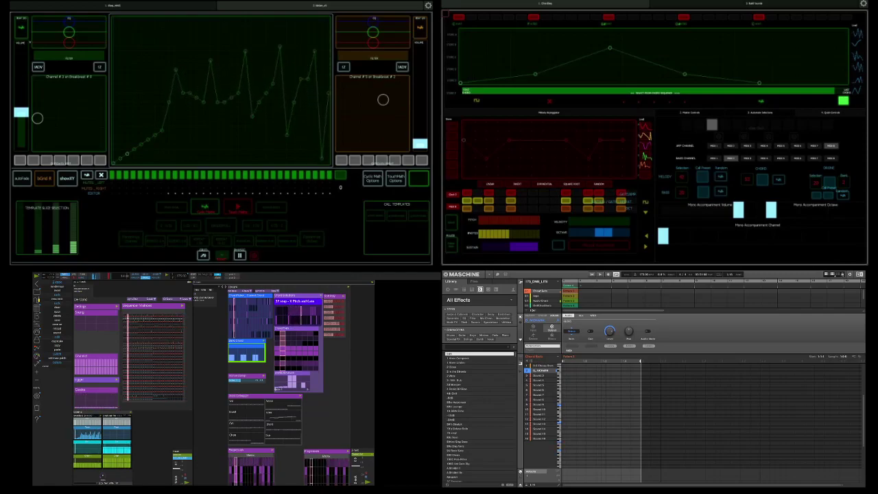
pyautogui.click(761, 101)
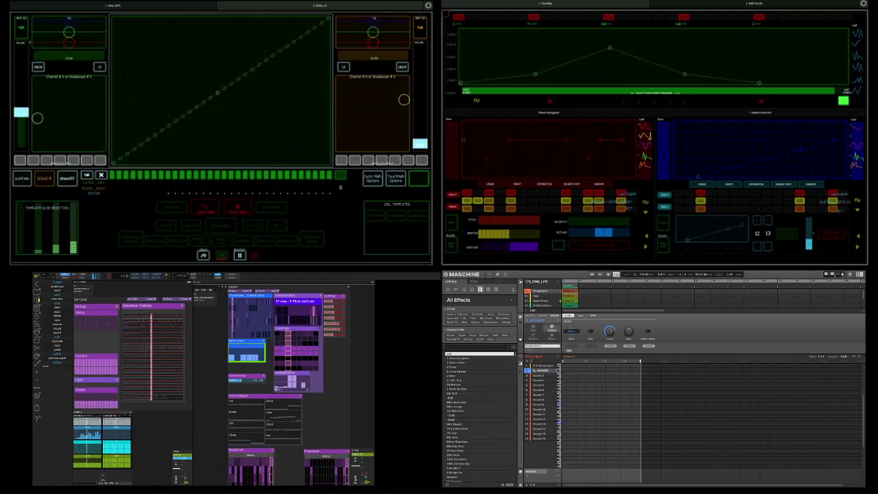
# Turn on cyclic math for the slice sequence and reset the curve to linear playback
pyautogui.click(204, 207)
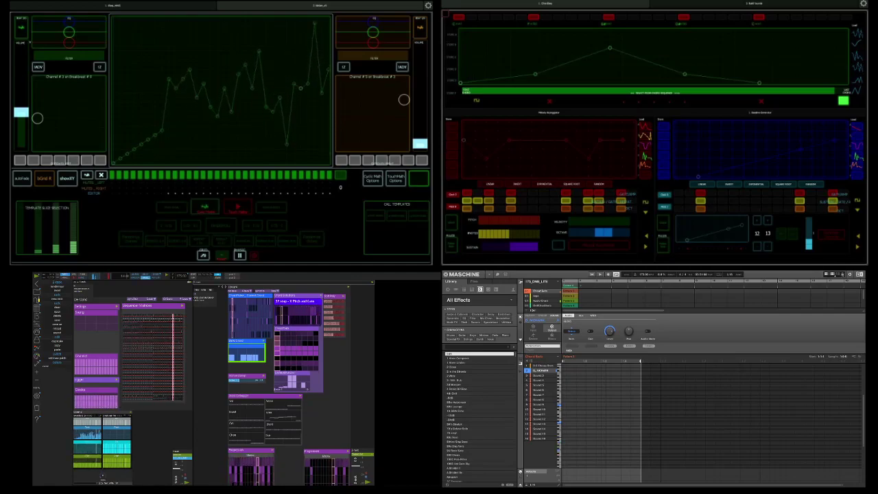
pyautogui.click(172, 207)
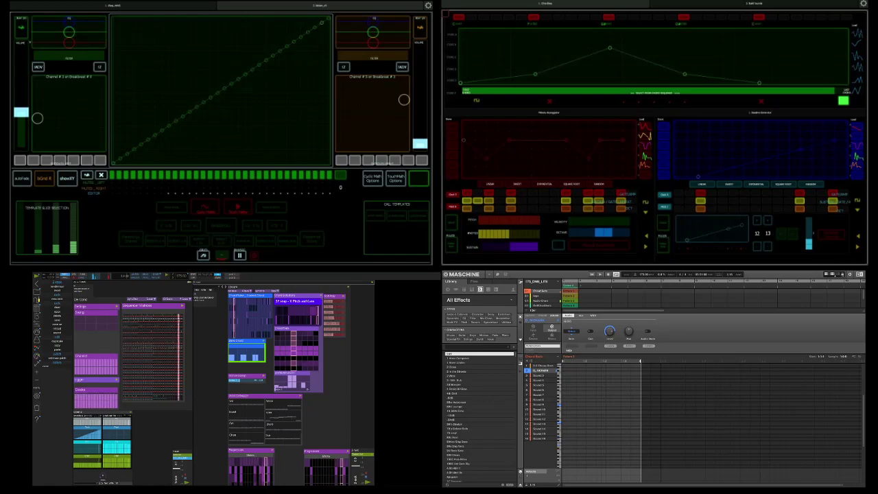
# Turn on touch math for the slice sequence, view the moving nodes in the XY view and return to the sequence curve
pyautogui.click(237, 207)
pyautogui.click(67, 178)
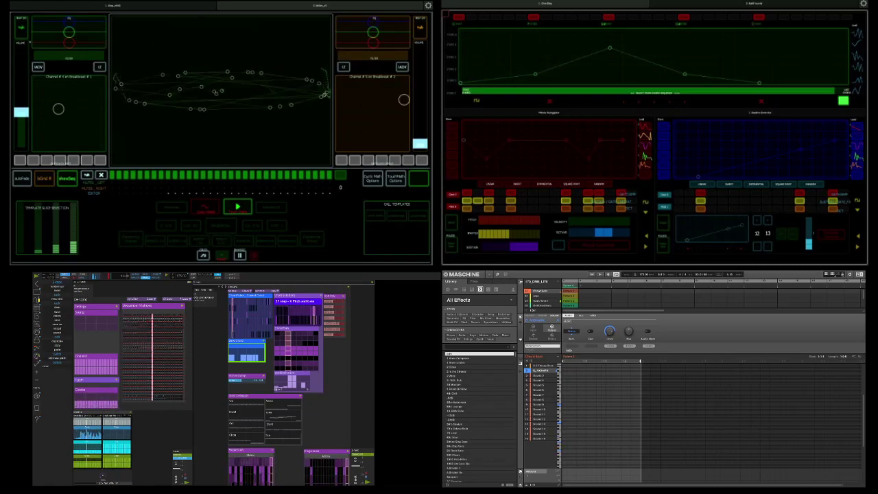
pyautogui.click(67, 179)
pyautogui.click(68, 178)
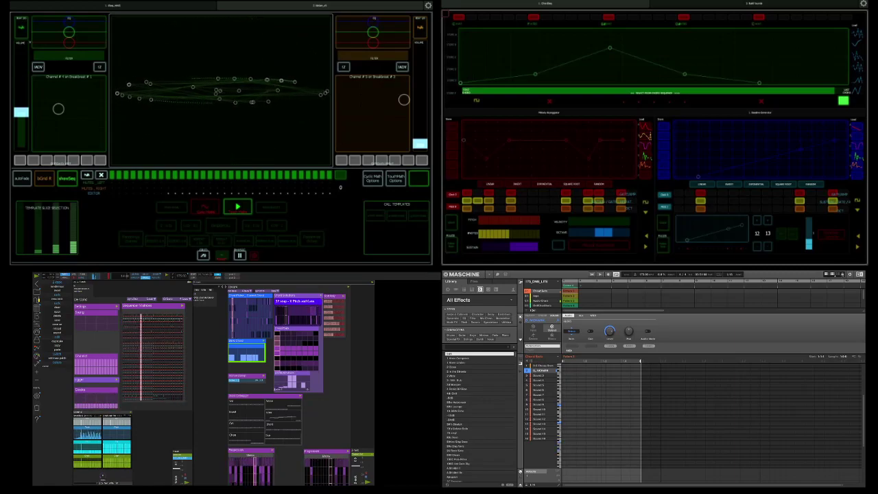
pyautogui.click(67, 178)
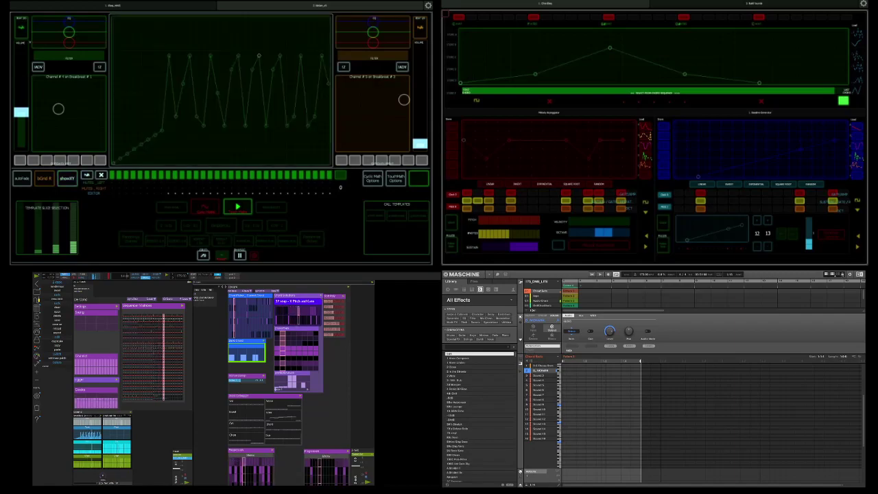
# Turn off touch math and turn on cyclic math for the breakbeat slice sequence
pyautogui.click(238, 206)
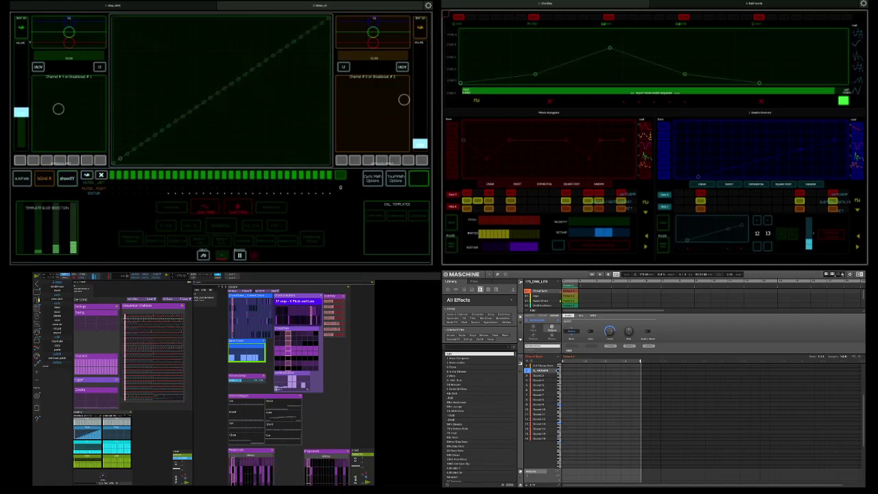
pyautogui.click(237, 206)
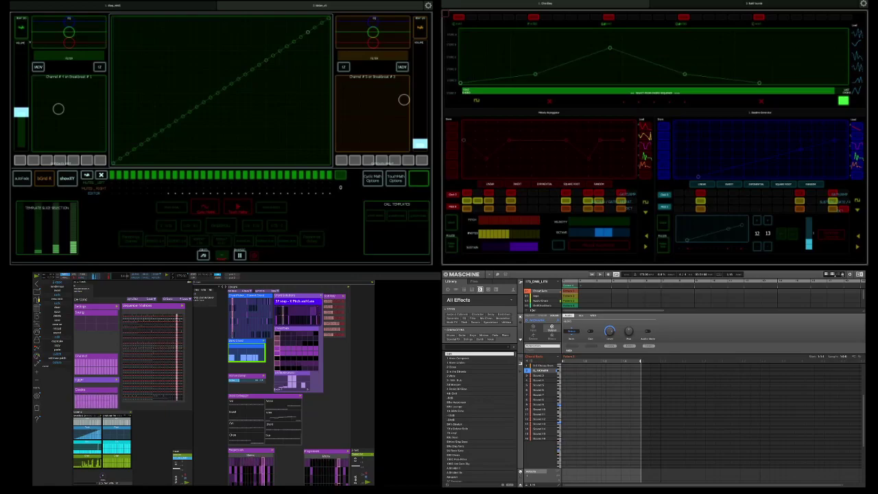
pyautogui.click(205, 206)
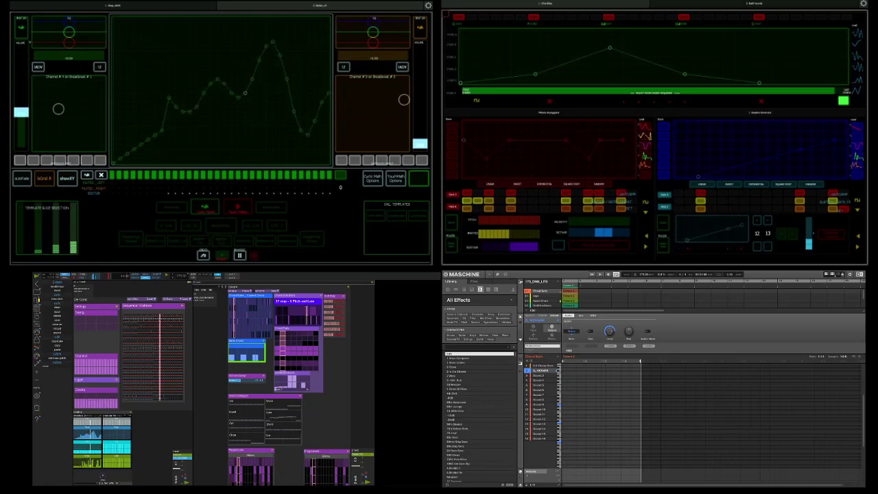
# Clear the current drum pattern in the D_SEQ sequencer and load the Future House beat from the beat grid
pyautogui.click(112, 5)
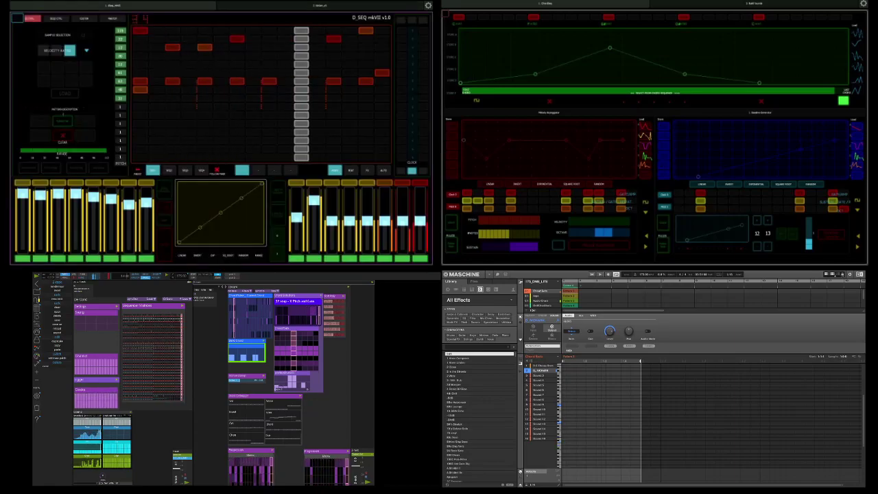
pyautogui.click(63, 136)
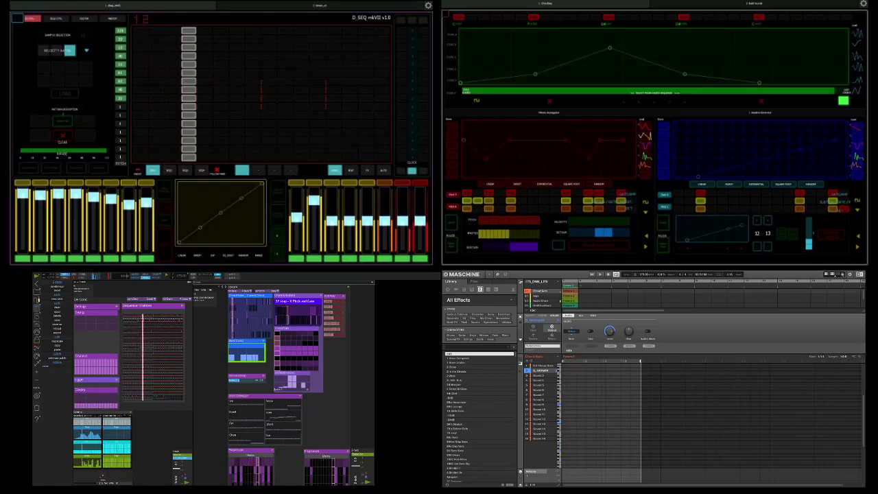
pyautogui.click(350, 170)
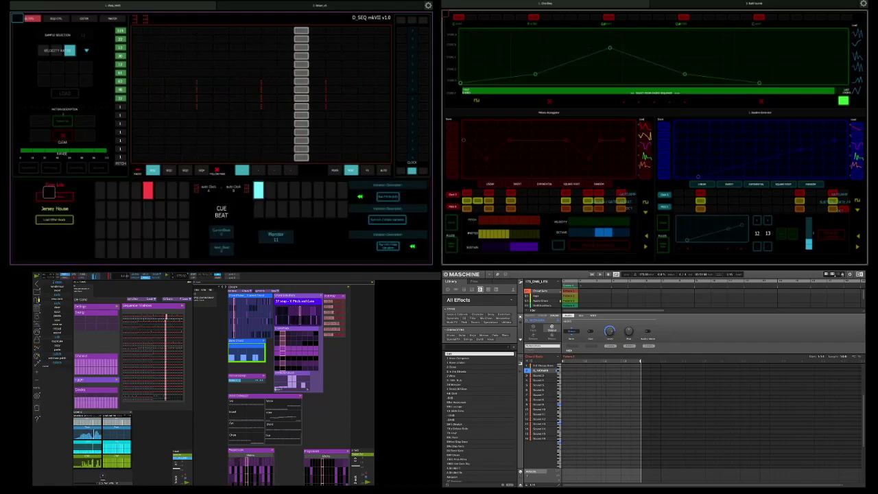
pyautogui.click(112, 191)
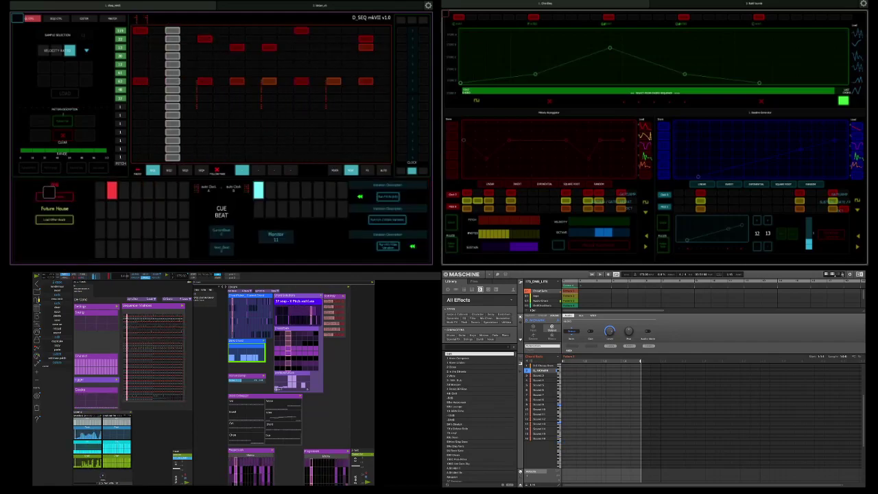
# Return to the breakbeat slicer and replace both melody generators with the chord options and the mono accompaniment controls
pyautogui.click(320, 5)
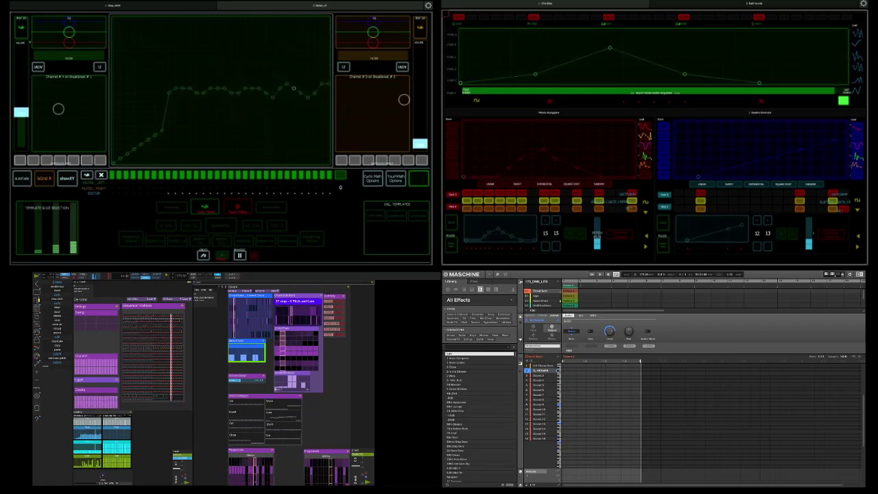
pyautogui.click(549, 100)
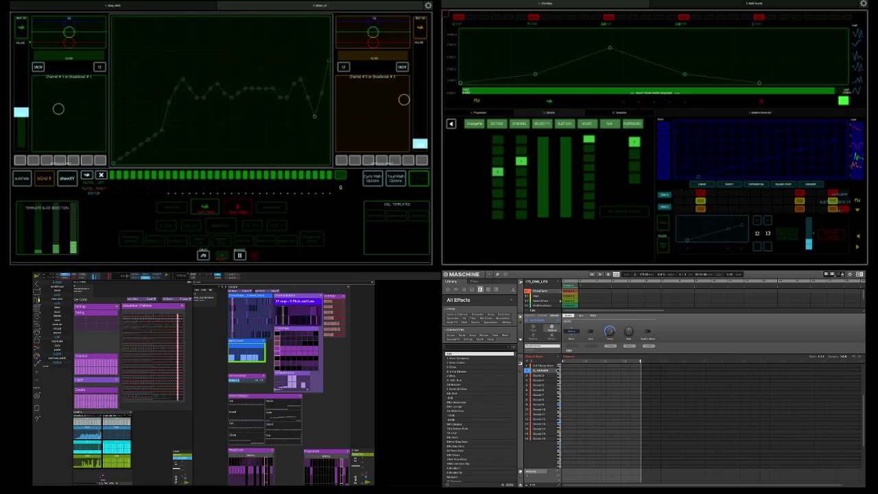
pyautogui.click(761, 100)
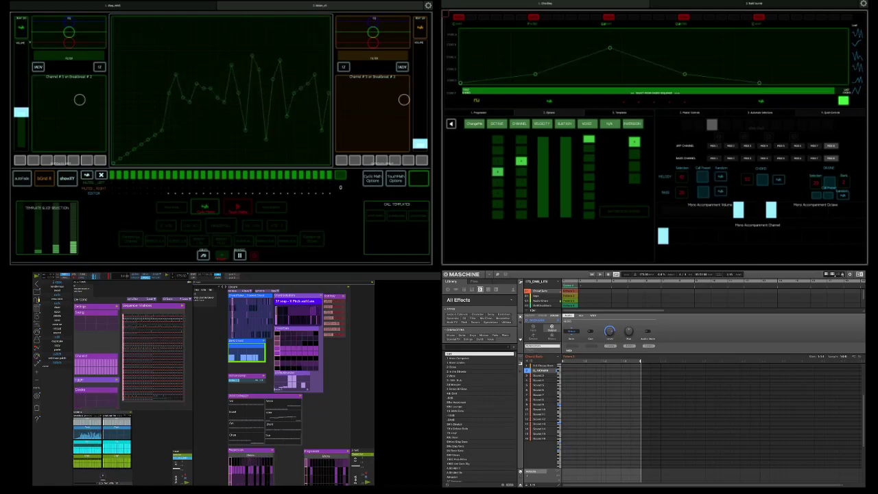
# Cue the Motor City Techno and Dub - dStep beats in the D_SEQ sequencer and settle on Dub - Aftadark
pyautogui.click(113, 5)
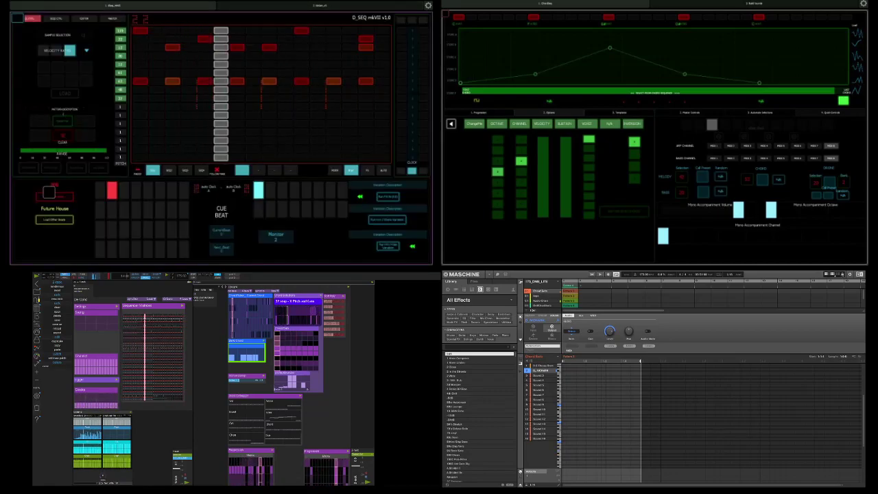
pyautogui.click(171, 190)
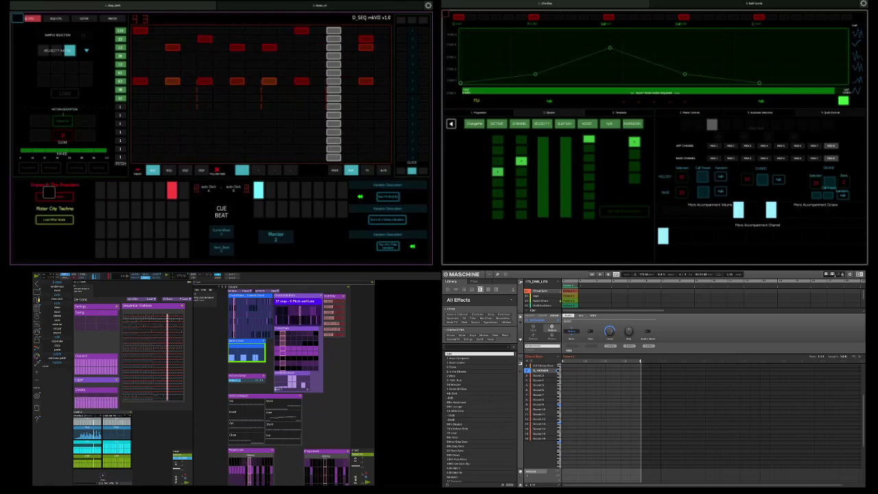
pyautogui.click(160, 209)
pyautogui.click(148, 209)
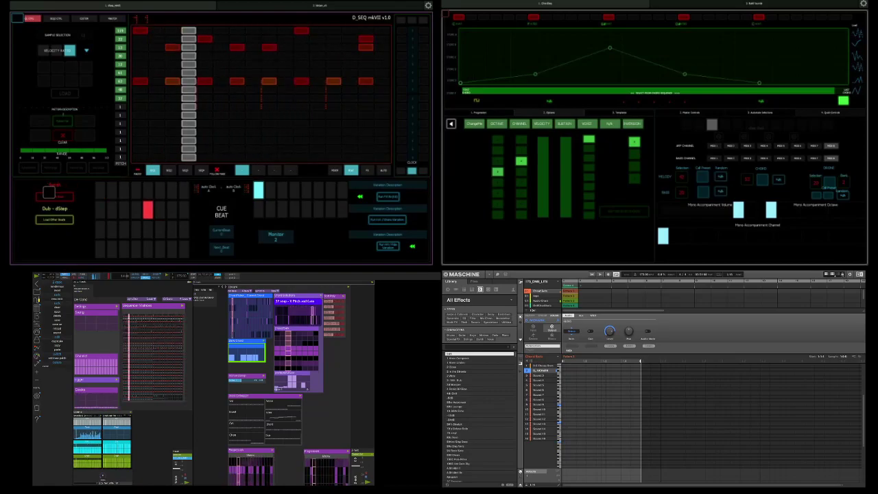
pyautogui.click(124, 209)
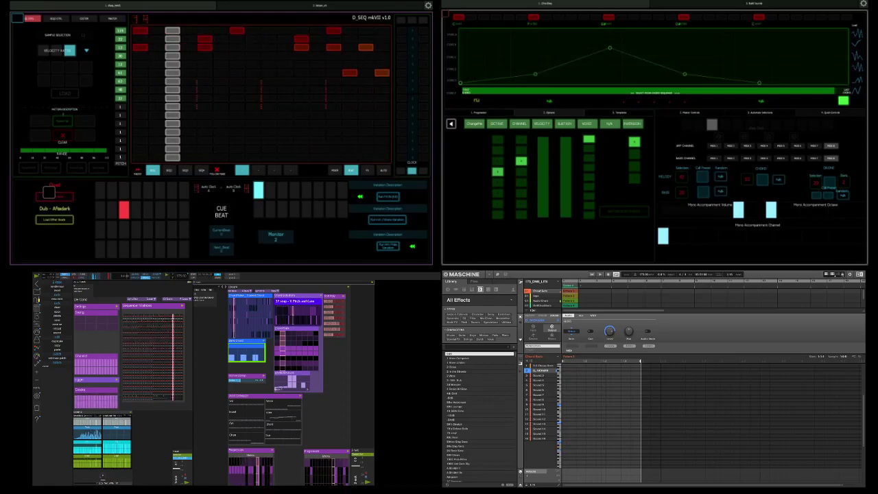
# Return to the breakbeat slicer page and show its nodes in the XY view
pyautogui.click(320, 6)
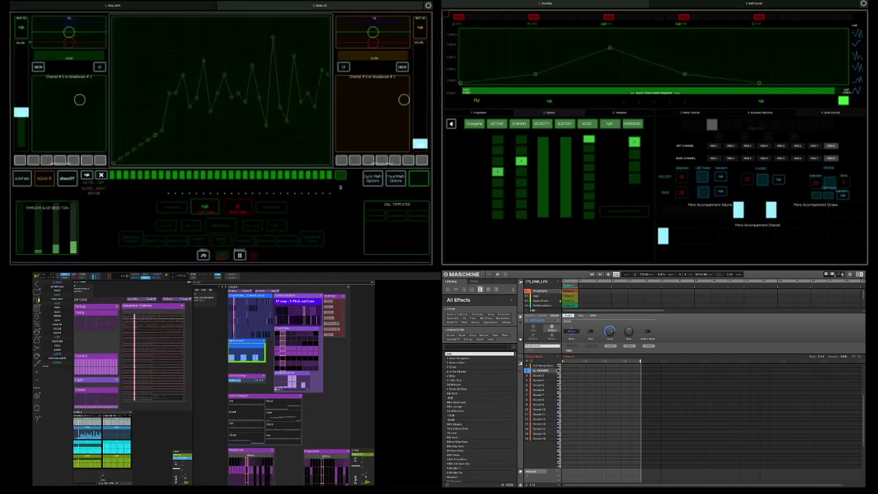
pyautogui.click(113, 5)
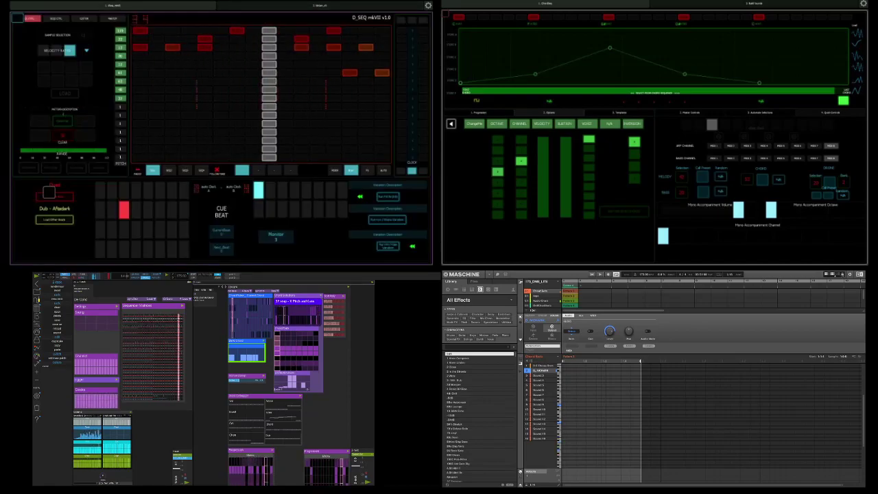
pyautogui.click(320, 5)
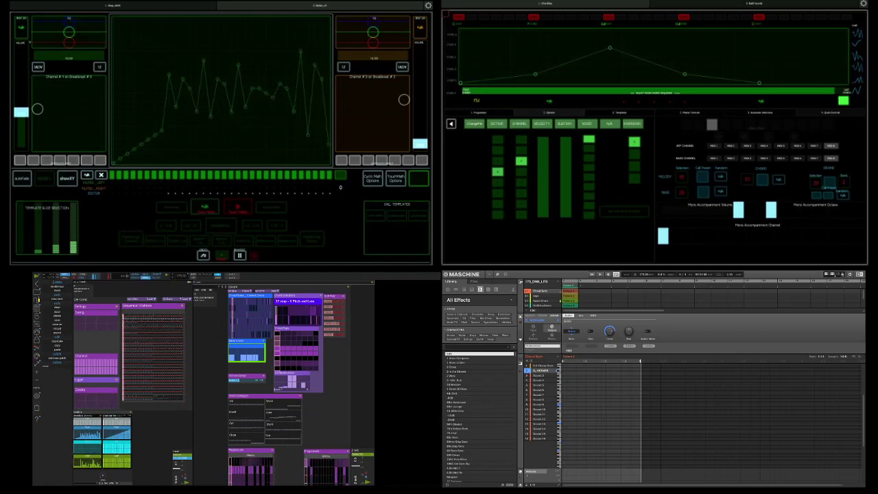
pyautogui.click(67, 178)
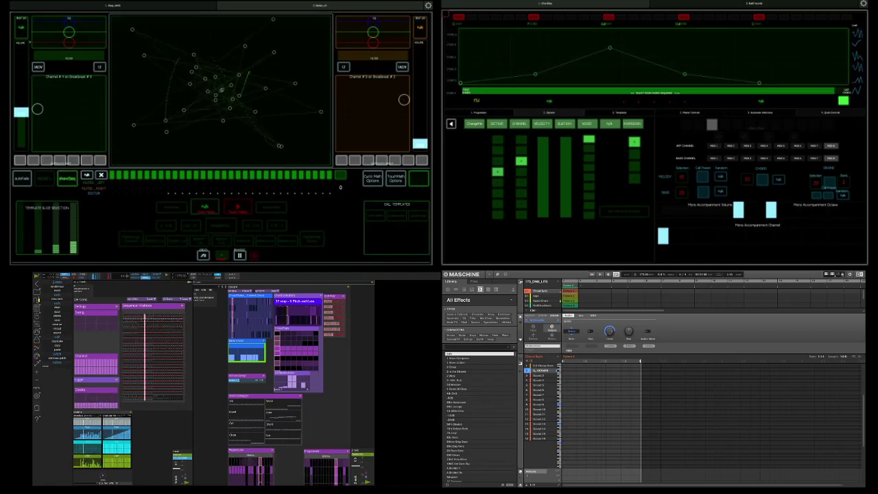
# Open the Cyclic Math options of the slicer and return from the XY view to the sequence curve
pyautogui.click(372, 178)
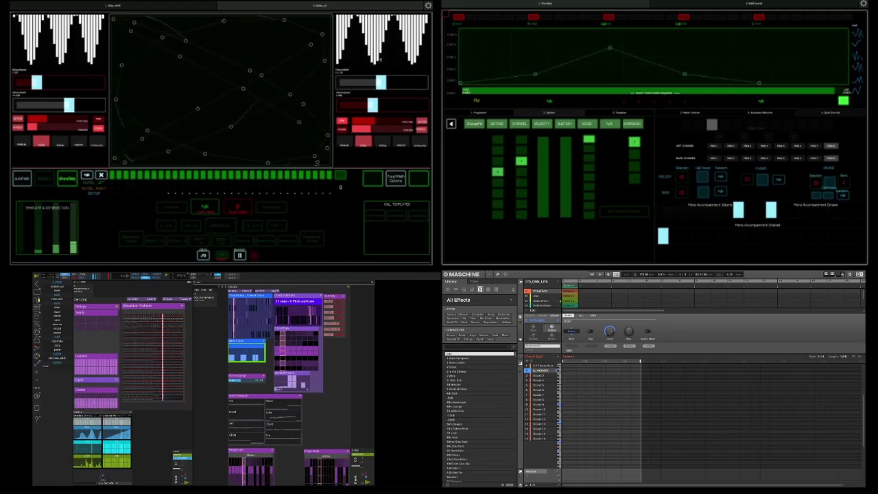
pyautogui.click(67, 178)
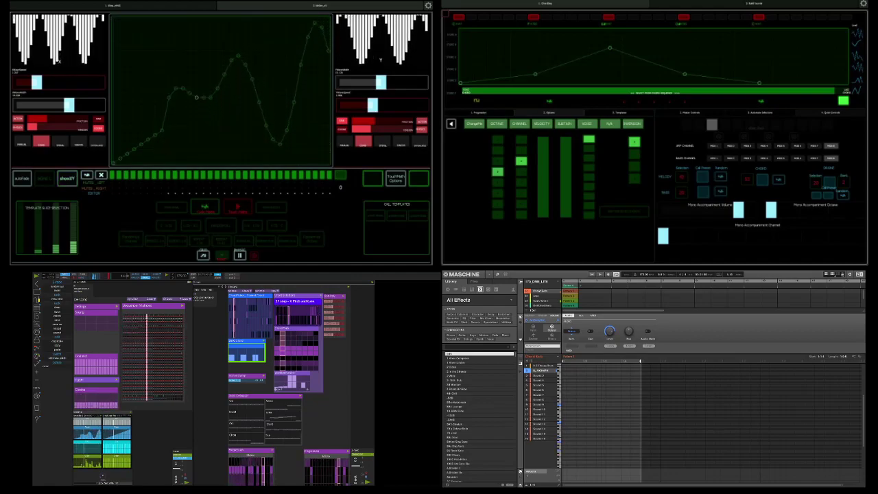
# Show the other breakbeat channel's slice sequence and switch back to the green channel's sequence
pyautogui.click(340, 175)
pyautogui.click(341, 175)
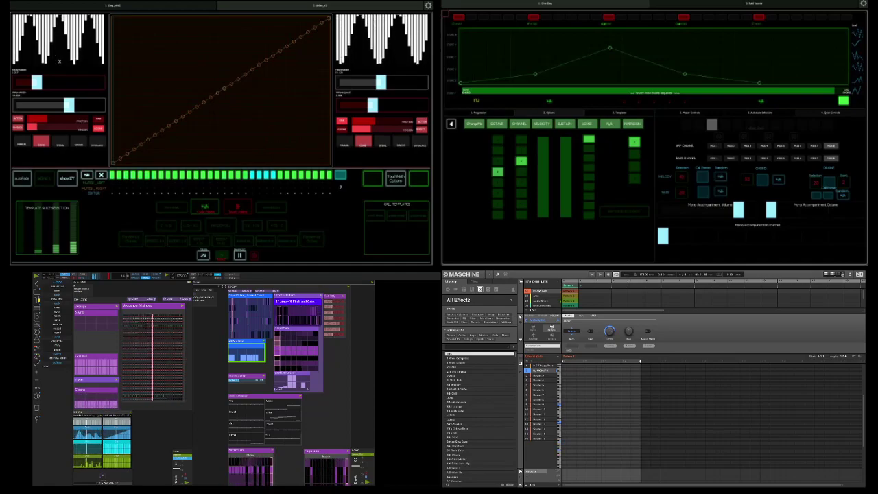
pyautogui.click(340, 175)
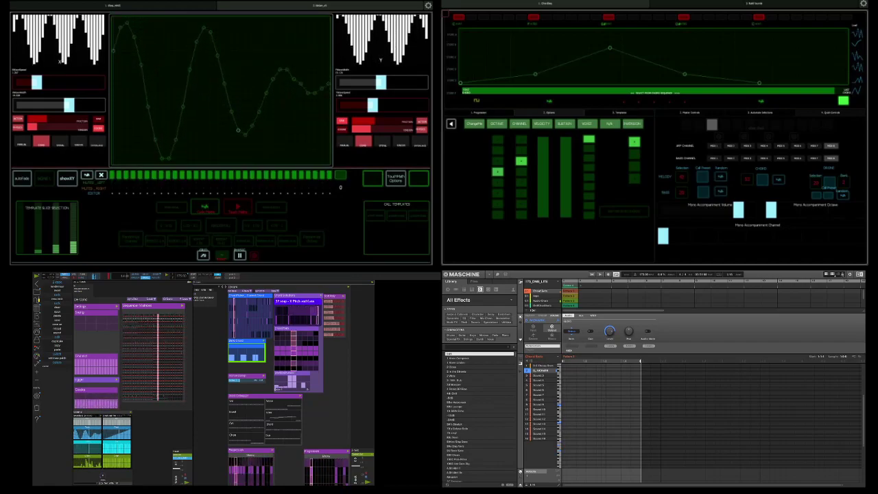
# Close the Cyclic Math and TouchMath option panels and return to the D_SEQ drum sequencer page
pyautogui.click(396, 178)
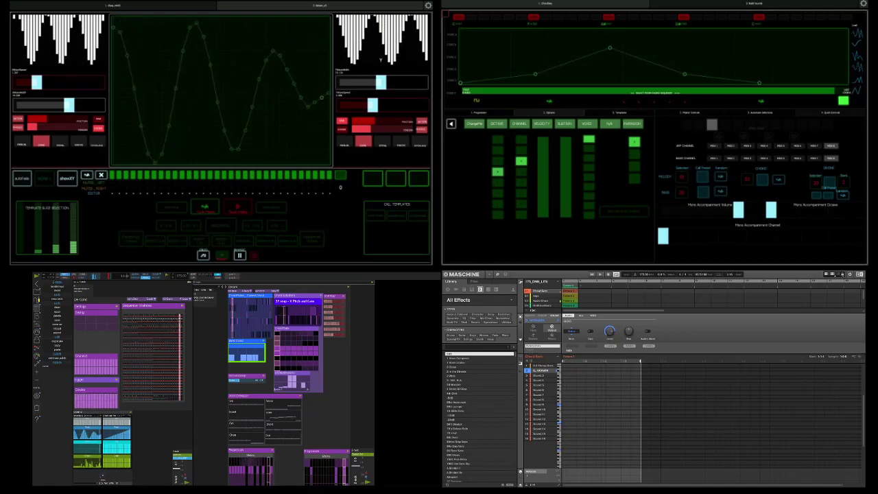
pyautogui.click(373, 178)
pyautogui.click(396, 179)
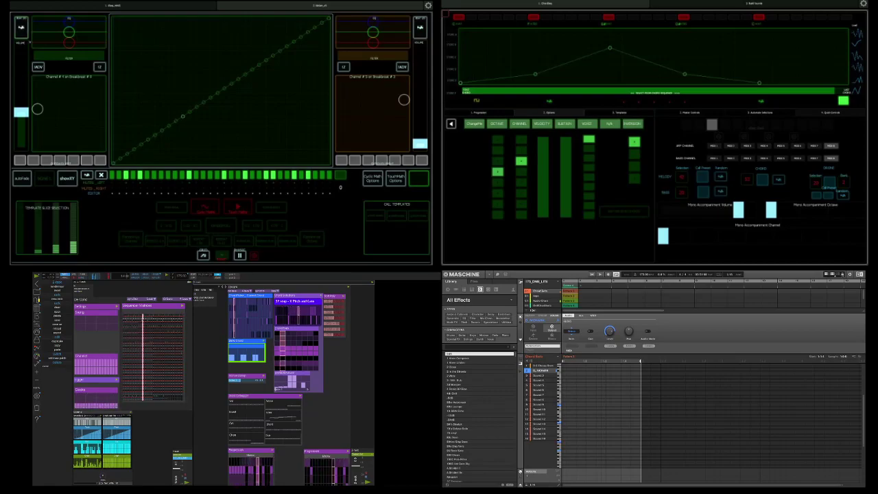
pyautogui.click(112, 5)
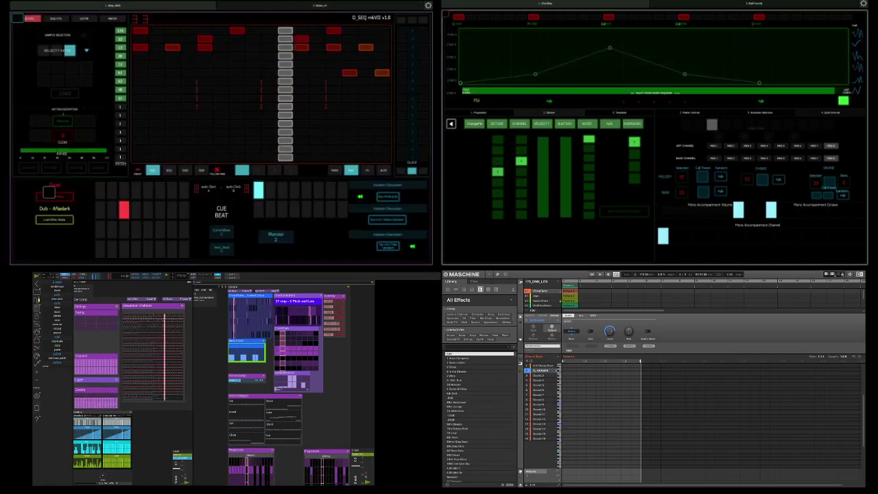